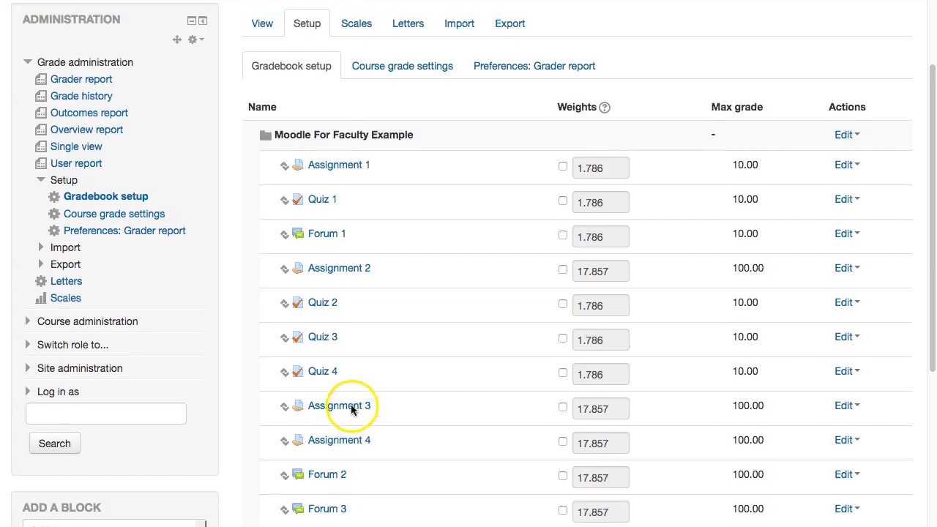
Start a new grade category in the gradebook setup and name it Quizzes
{"action": "scroll", "coordinate": [350, 382], "scroll_direction": "down", "scroll_amount": 1}
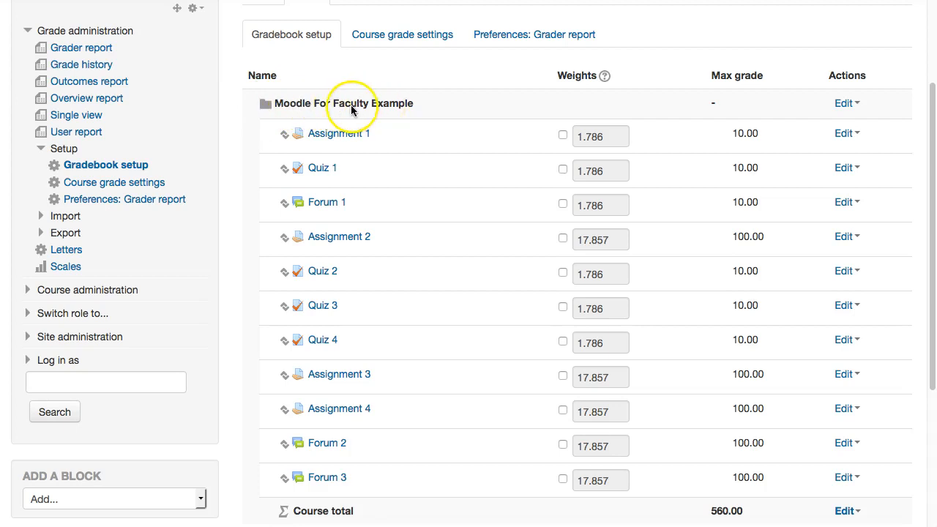
{"action": "scroll", "coordinate": [461, 202], "scroll_direction": "down", "scroll_amount": 1}
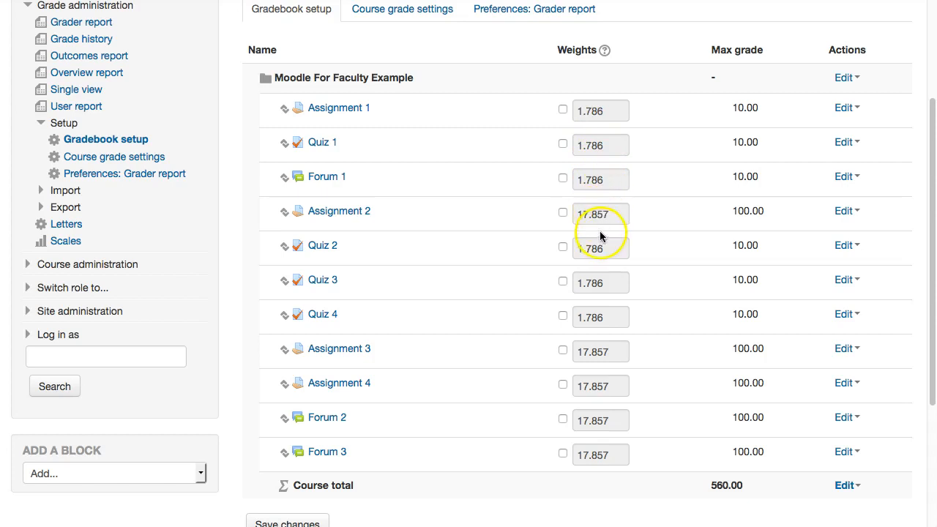
{"action": "left_click", "coordinate": [717, 491]}
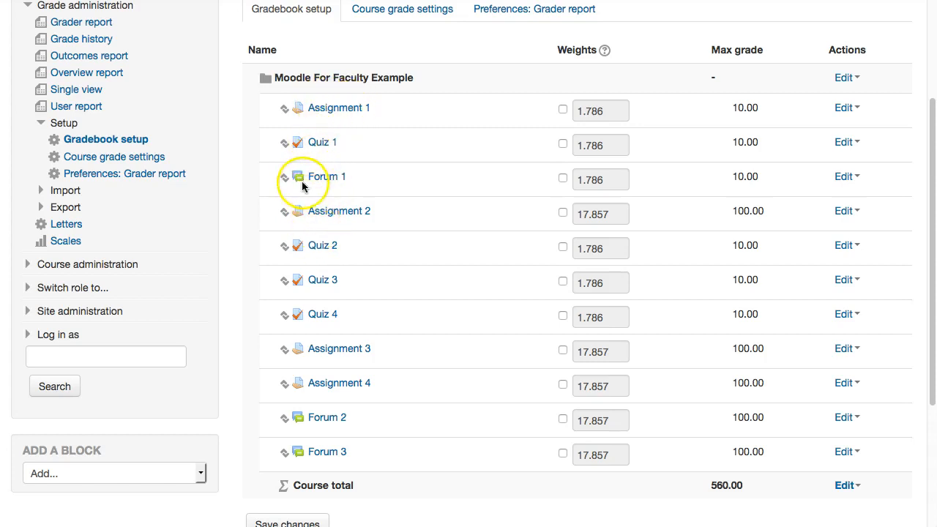
{"action": "scroll", "coordinate": [645, 214], "scroll_direction": "down", "scroll_amount": 5}
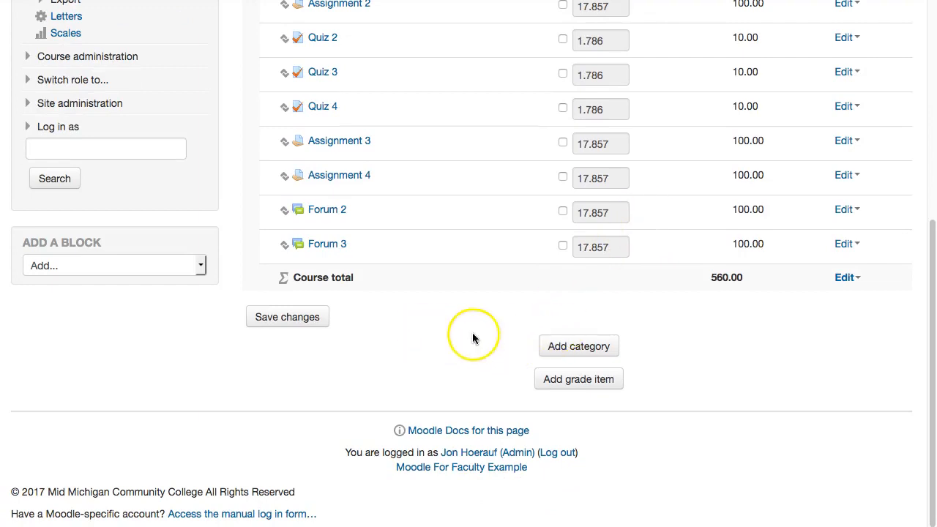
{"action": "left_click", "coordinate": [556, 347]}
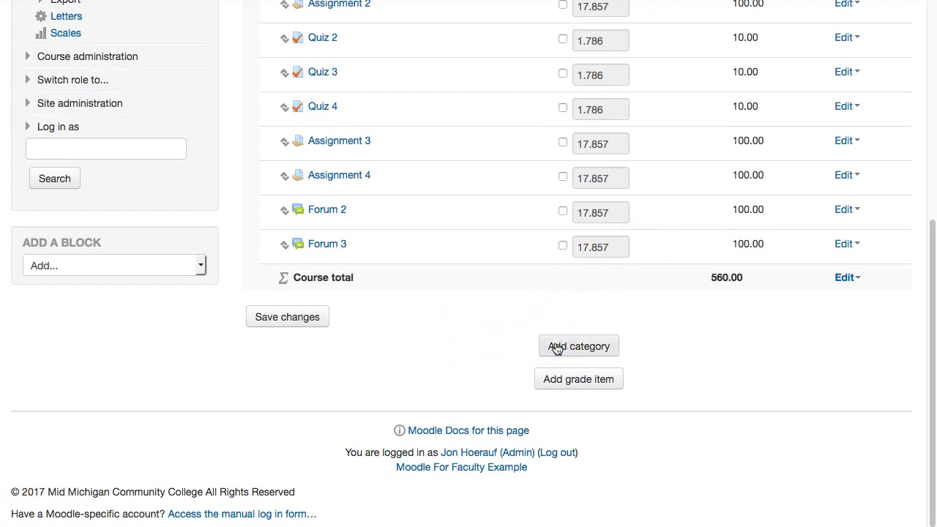
{"action": "left_click", "coordinate": [556, 347]}
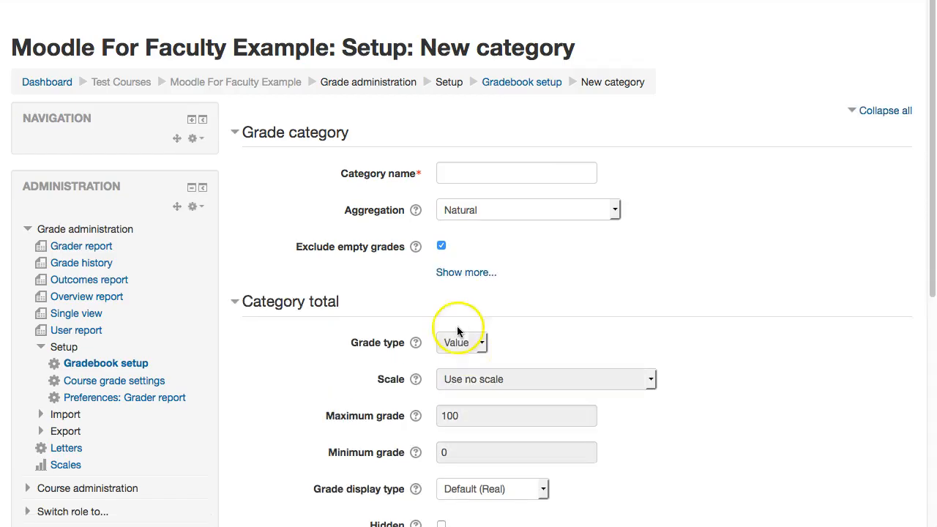
{"action": "left_click", "coordinate": [496, 173]}
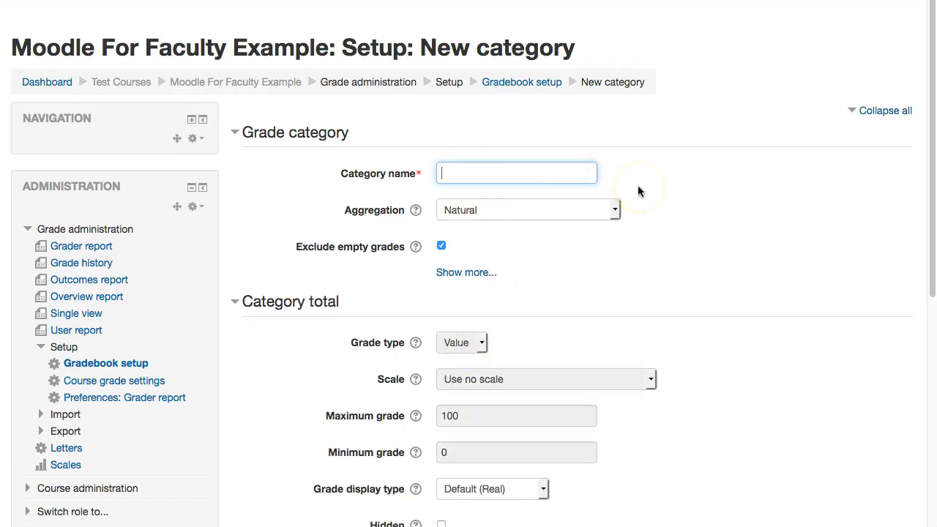
{"action": "type", "text": "Quizzes"}
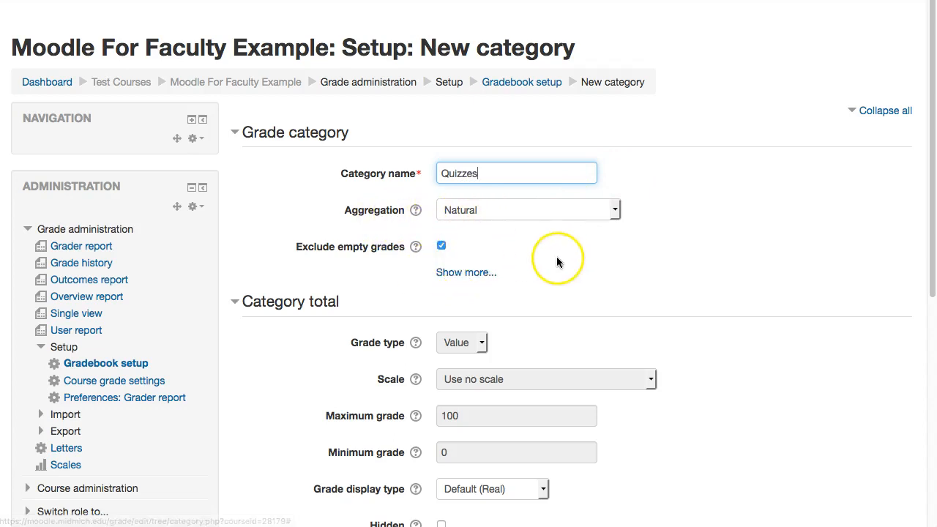
Set the new category's grade display type to Percentage (letter) and save the category
{"action": "scroll", "coordinate": [557, 258], "scroll_direction": "down", "scroll_amount": 5}
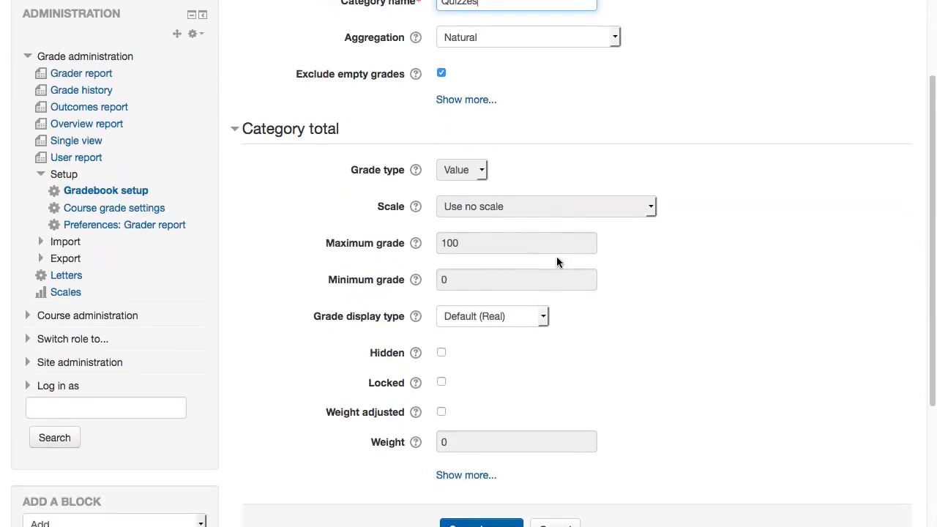
{"action": "scroll", "coordinate": [557, 263], "scroll_direction": "down", "scroll_amount": 1}
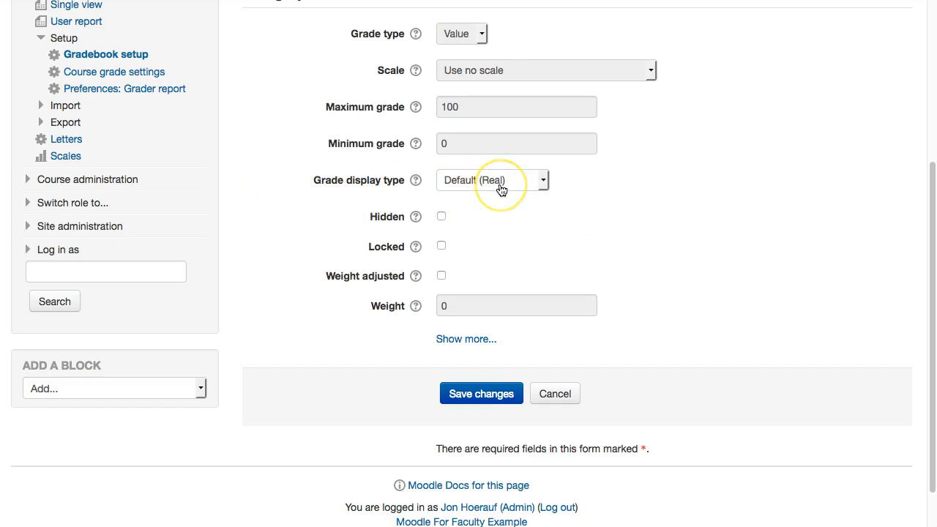
{"action": "left_click", "coordinate": [544, 183]}
{"action": "left_click", "coordinate": [544, 187]}
{"action": "left_click", "coordinate": [545, 183]}
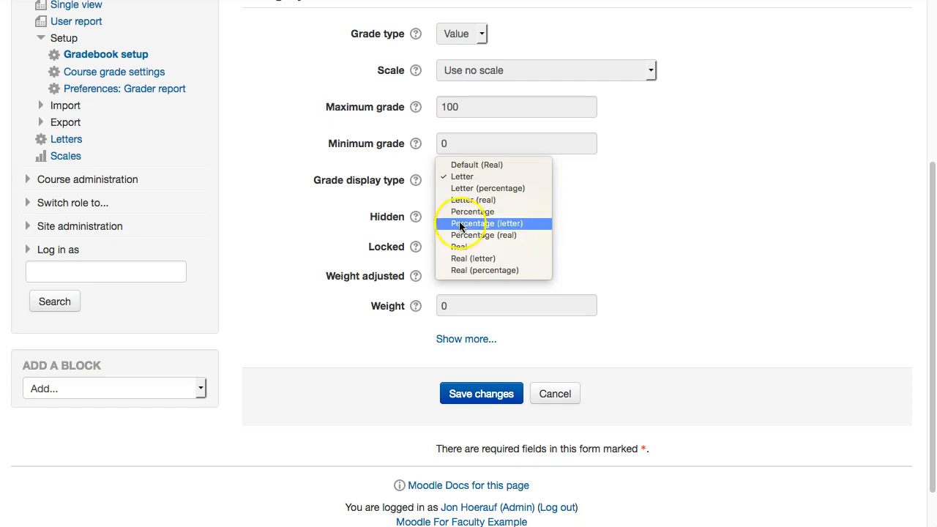
{"action": "left_click", "coordinate": [512, 224]}
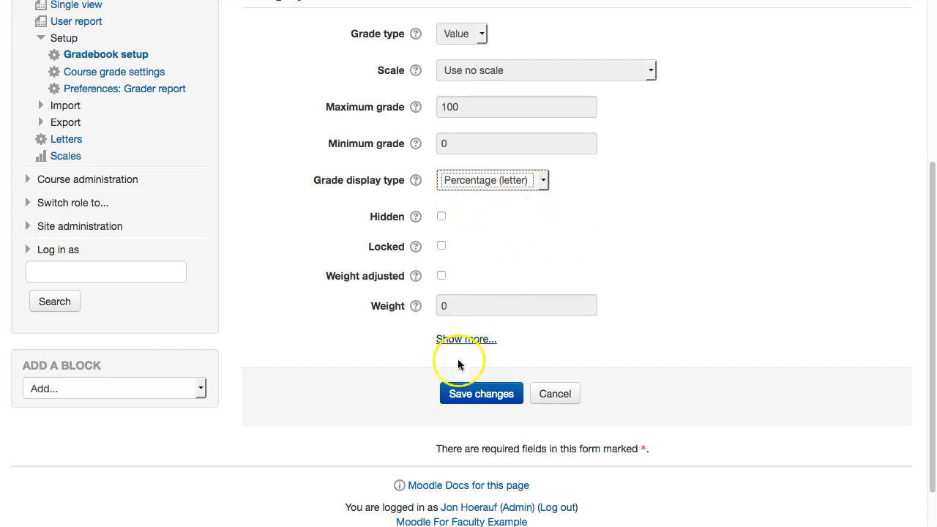
{"action": "left_click", "coordinate": [484, 395]}
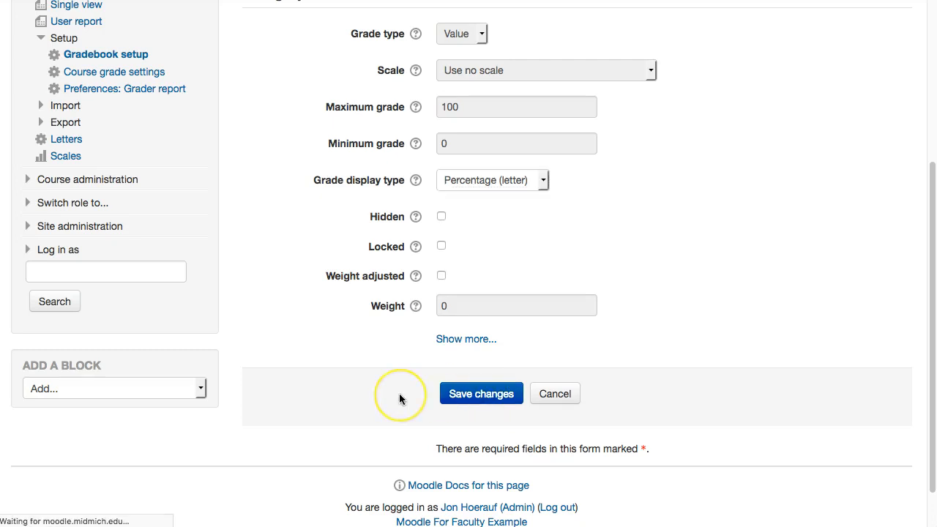
Select Quiz 1, Quiz 2, Quiz 3 and Quiz 4 and move them into the Quizzes category
{"action": "scroll", "coordinate": [399, 398], "scroll_direction": "down", "scroll_amount": 10}
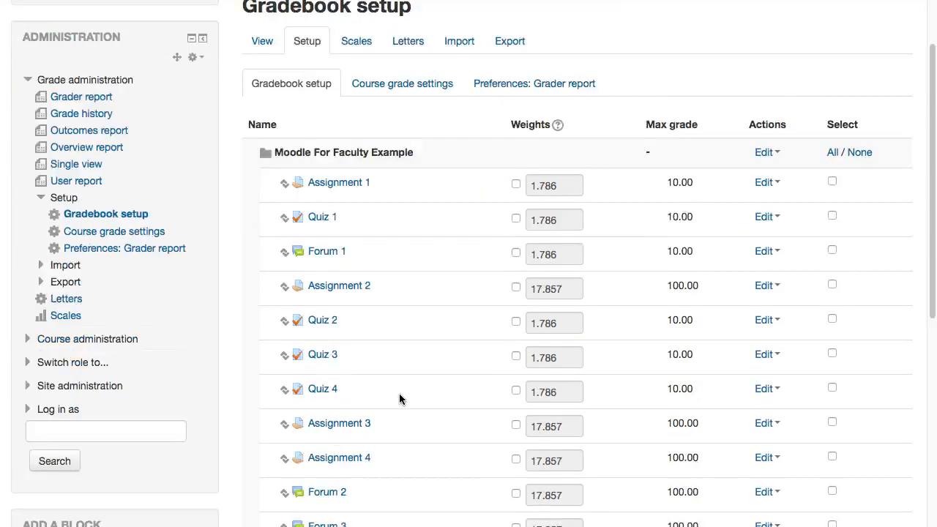
{"action": "scroll", "coordinate": [399, 399], "scroll_direction": "down", "scroll_amount": 1}
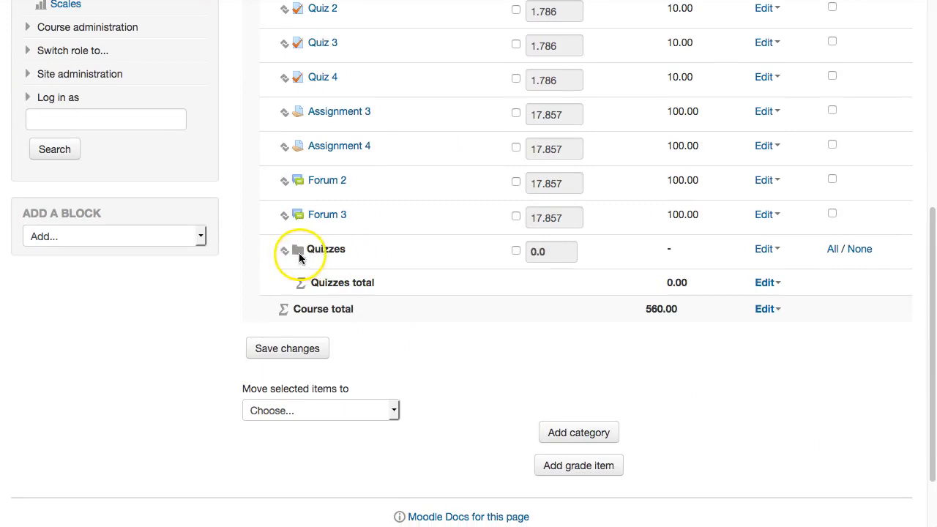
{"action": "scroll", "coordinate": [346, 255], "scroll_direction": "up", "scroll_amount": 3}
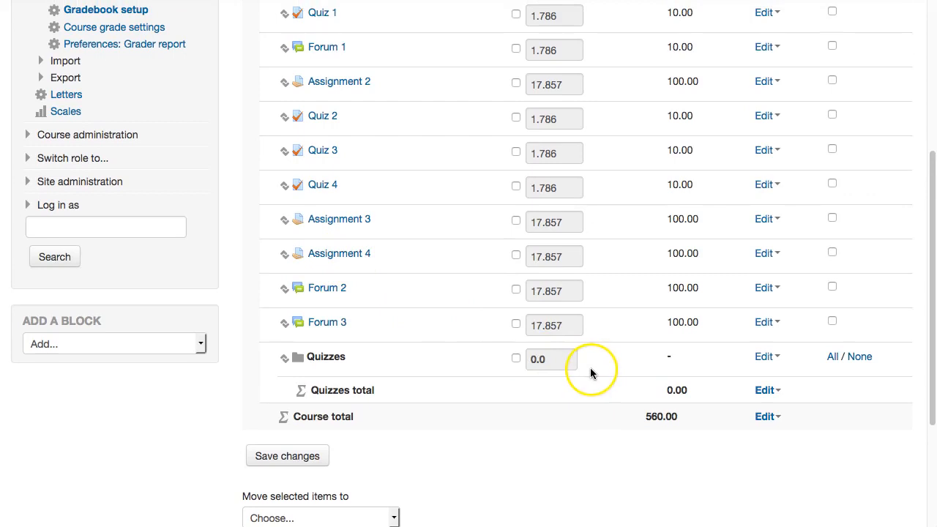
{"action": "scroll", "coordinate": [484, 311], "scroll_direction": "up", "scroll_amount": 2}
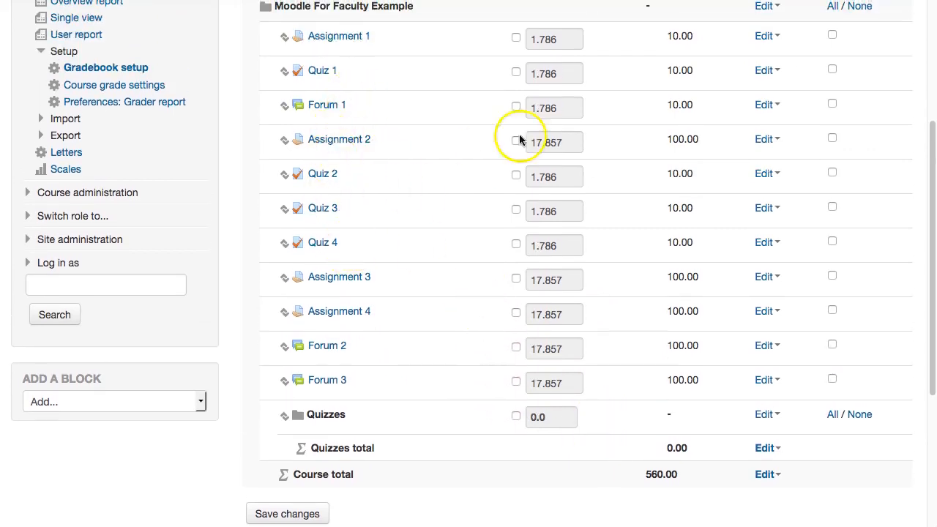
{"action": "left_click", "coordinate": [832, 70]}
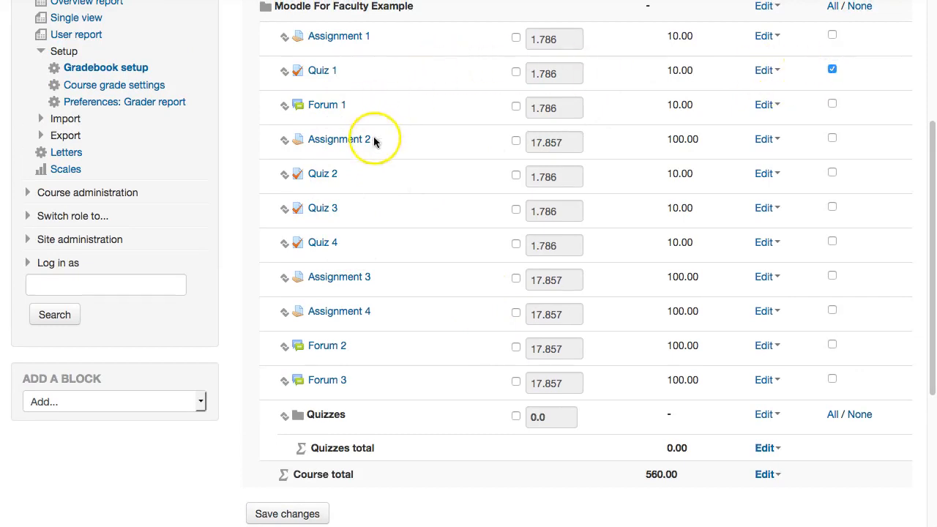
{"action": "left_click", "coordinate": [831, 173]}
{"action": "left_click", "coordinate": [832, 208]}
{"action": "left_click", "coordinate": [832, 241]}
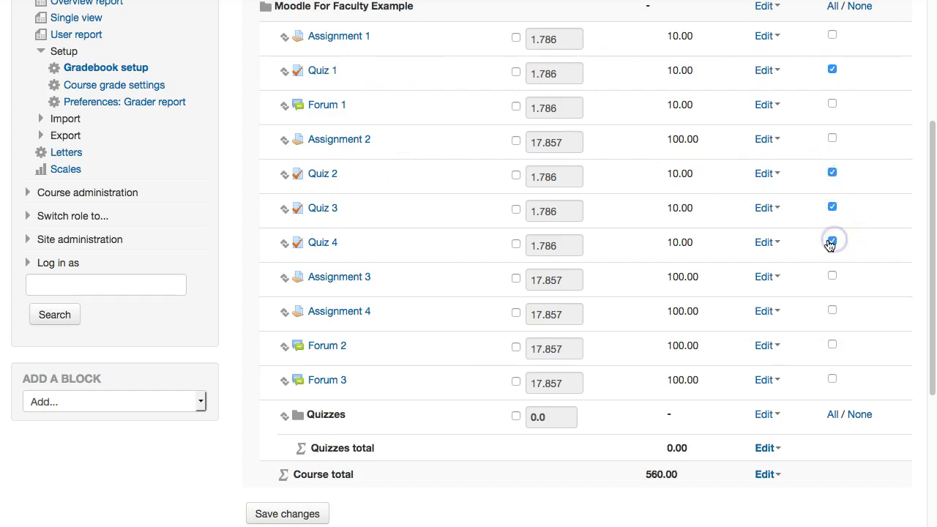
{"action": "scroll", "coordinate": [800, 220], "scroll_direction": "down", "scroll_amount": 5}
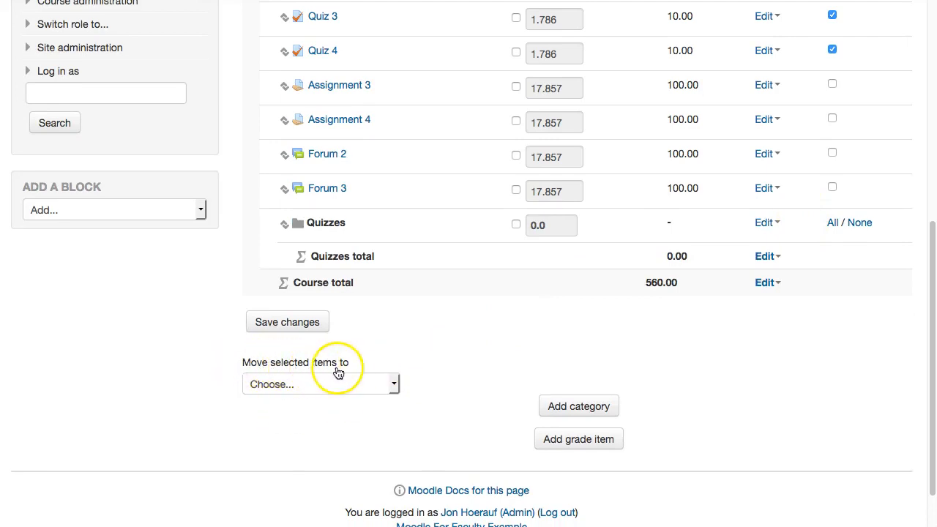
{"action": "left_click", "coordinate": [393, 385]}
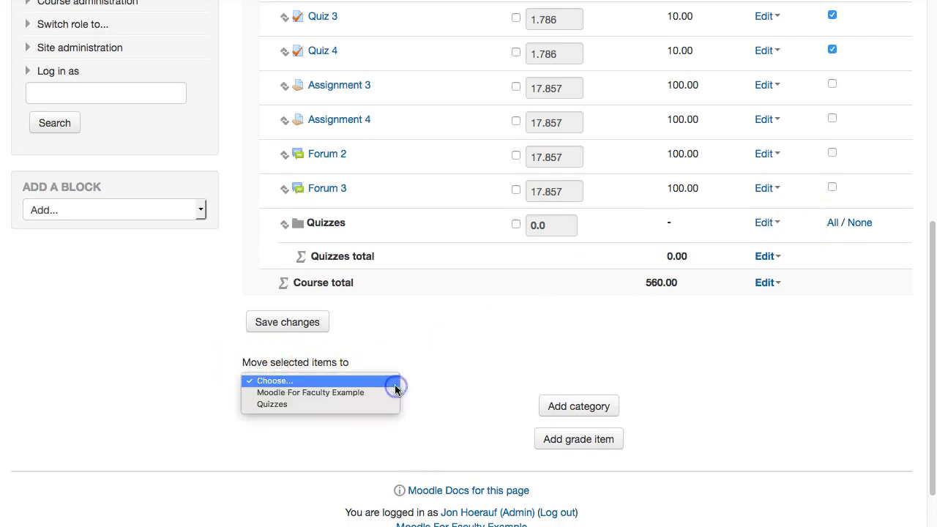
{"action": "left_click", "coordinate": [359, 405]}
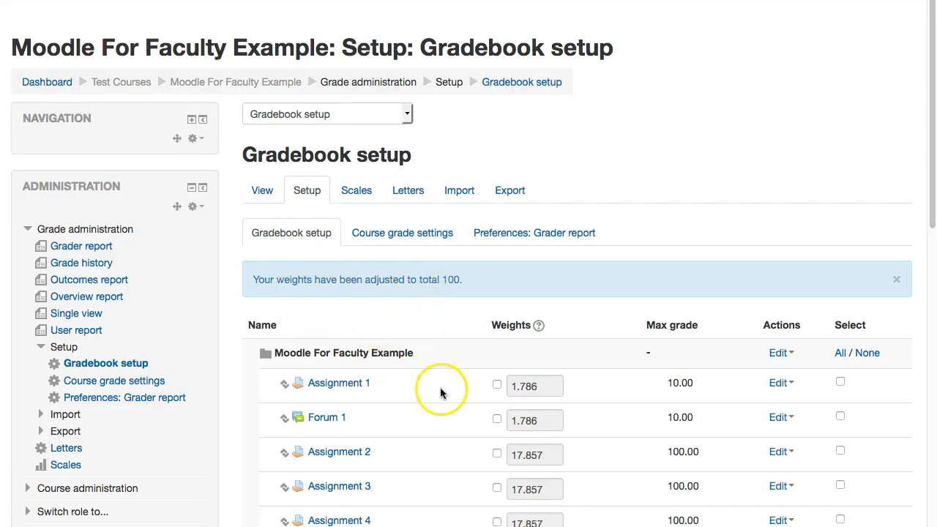
{"action": "scroll", "coordinate": [441, 386], "scroll_direction": "down", "scroll_amount": 2}
{"action": "scroll", "coordinate": [441, 384], "scroll_direction": "down", "scroll_amount": 5}
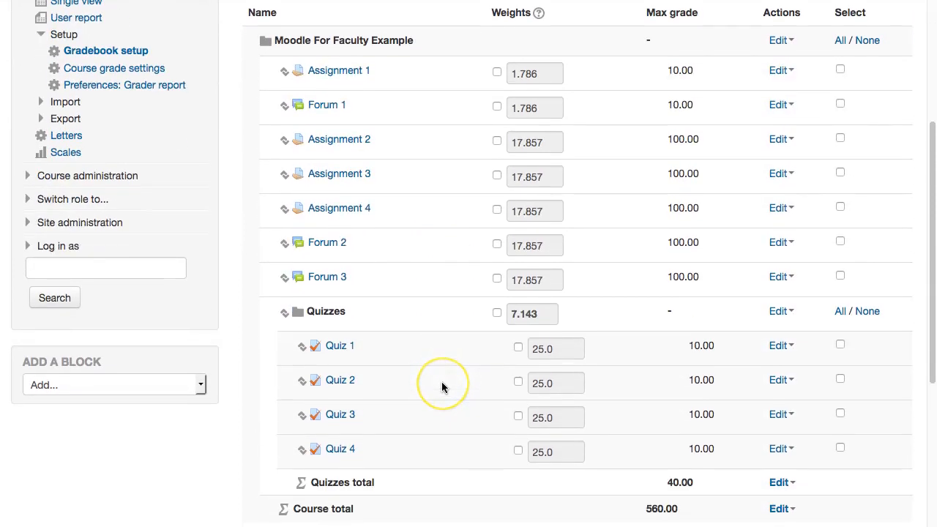
{"action": "left_click", "coordinate": [514, 315]}
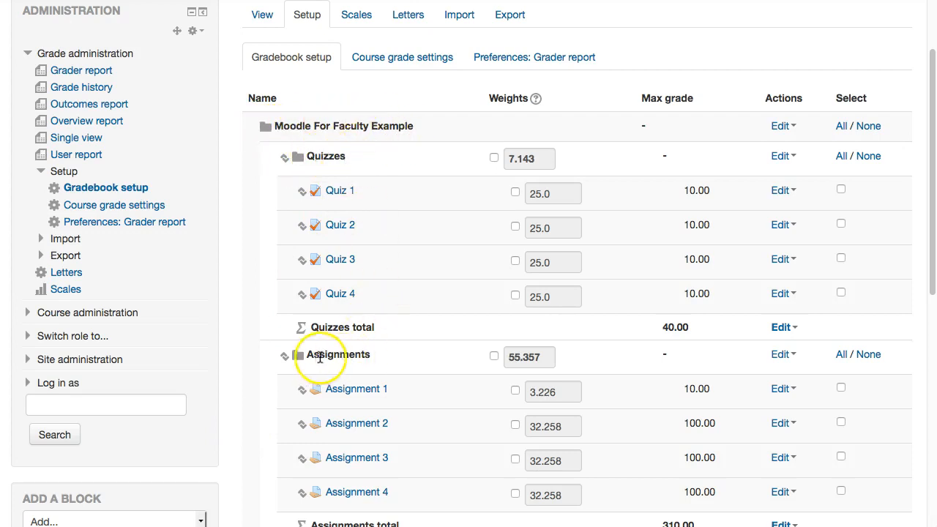
Move the whole Quizzes category to the end of the gradebook, below the Forums category
{"action": "scroll", "coordinate": [322, 359], "scroll_direction": "down", "scroll_amount": 4}
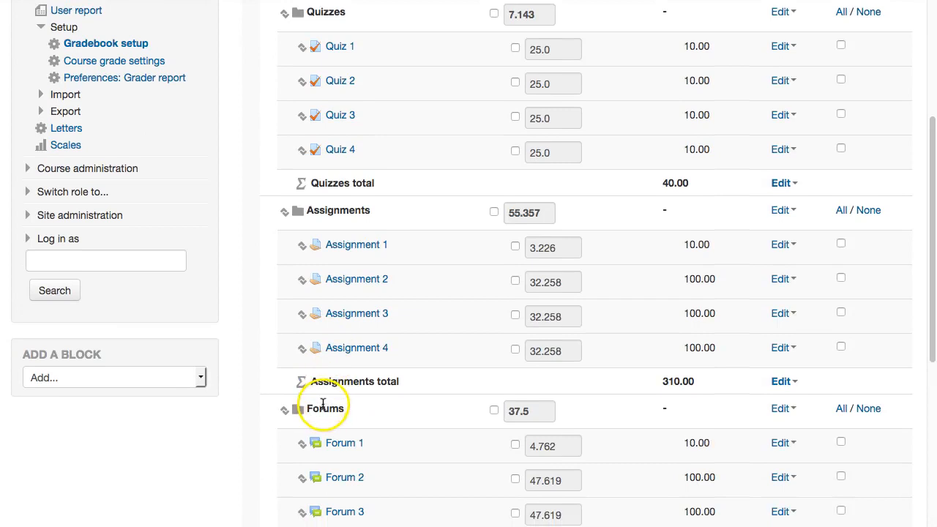
{"action": "scroll", "coordinate": [322, 404], "scroll_direction": "down", "scroll_amount": 1}
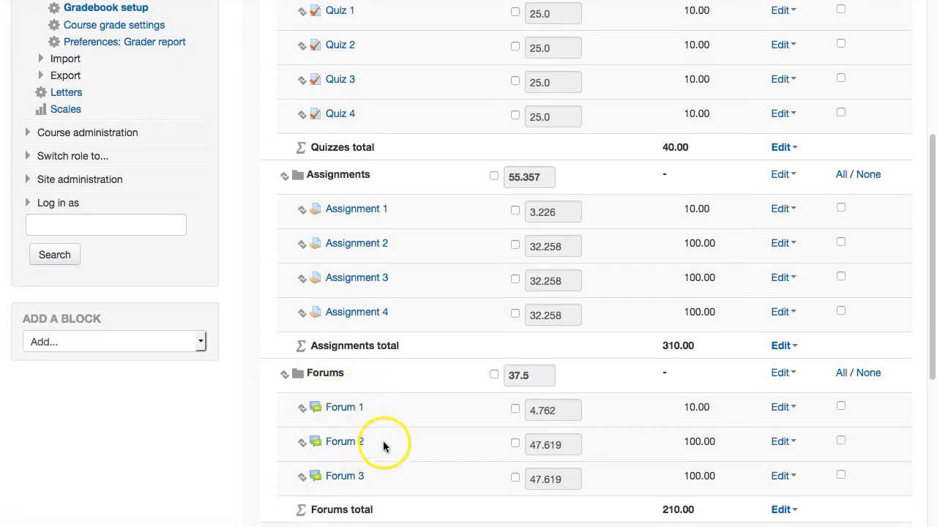
{"action": "scroll", "coordinate": [459, 375], "scroll_direction": "up", "scroll_amount": 2}
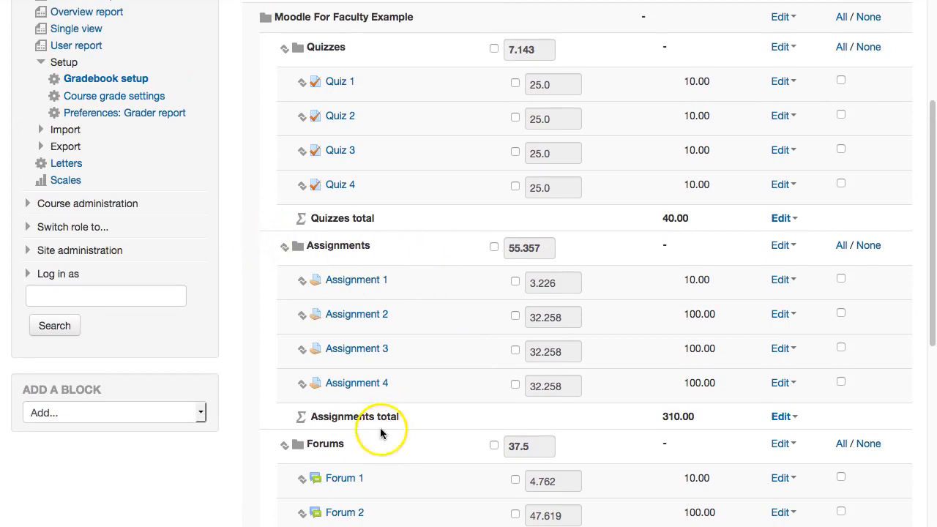
{"action": "left_click", "coordinate": [286, 53]}
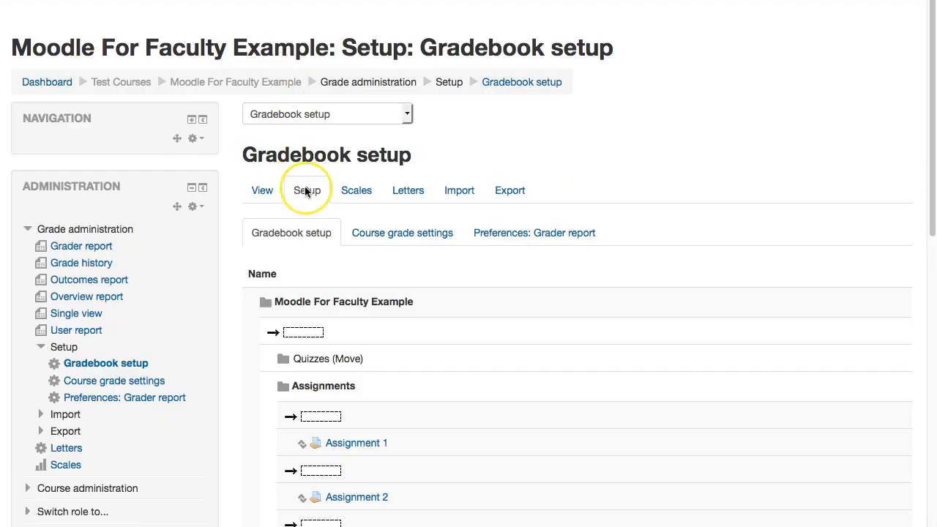
{"action": "scroll", "coordinate": [305, 186], "scroll_direction": "down", "scroll_amount": 10}
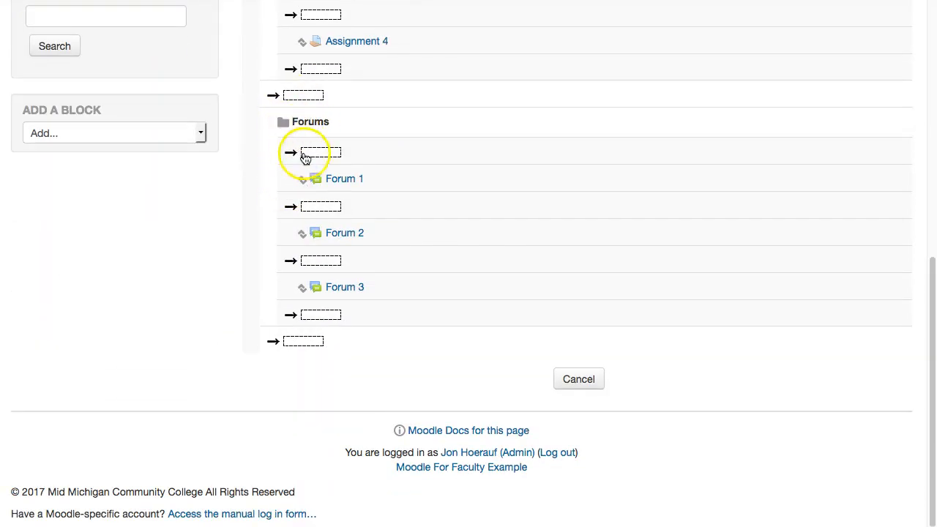
{"action": "left_click", "coordinate": [292, 344]}
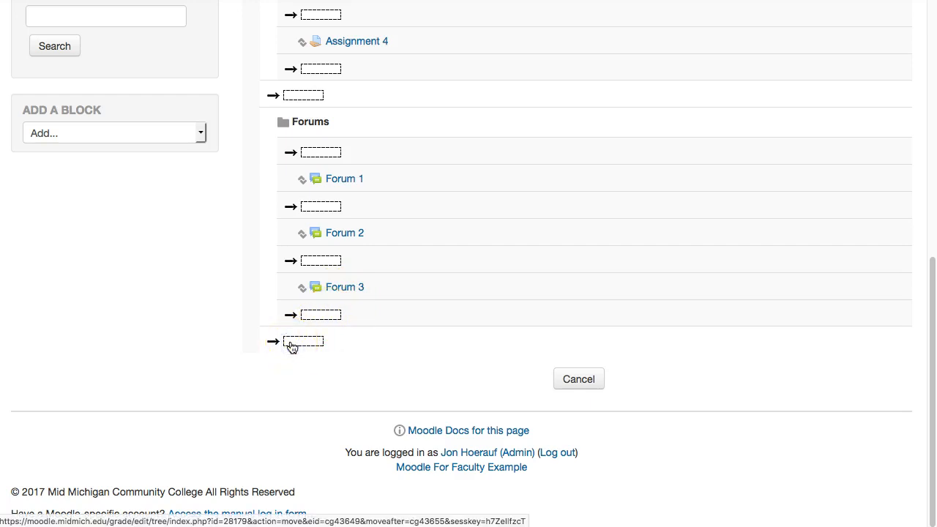
{"action": "scroll", "coordinate": [291, 346], "scroll_direction": "down", "scroll_amount": 5}
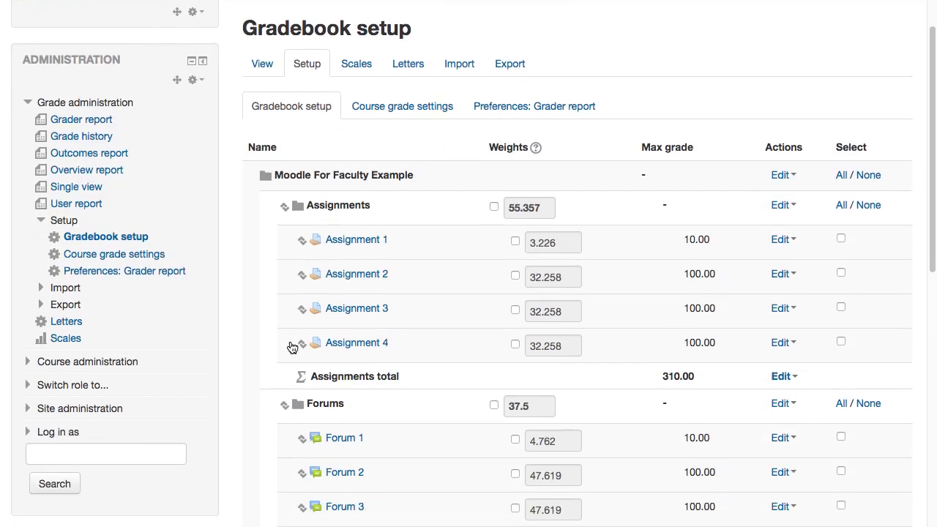
{"action": "scroll", "coordinate": [292, 347], "scroll_direction": "down", "scroll_amount": 5}
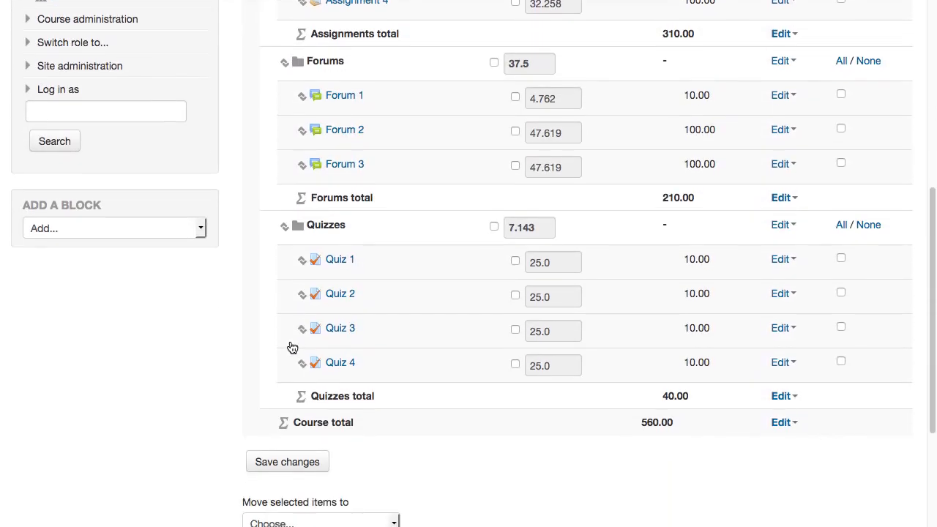
View the course grades as a user report and select one student to show the report for
{"action": "scroll", "coordinate": [296, 332], "scroll_direction": "up", "scroll_amount": 9}
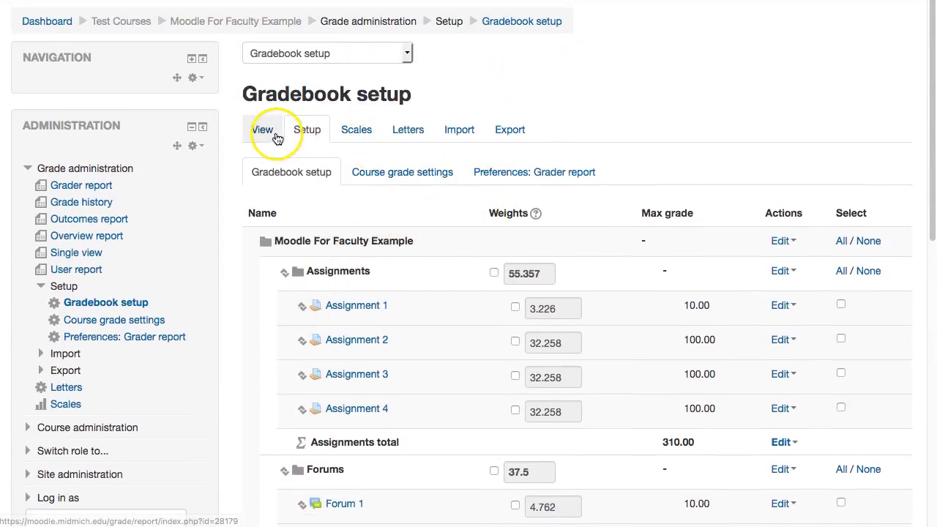
{"action": "left_click", "coordinate": [263, 132]}
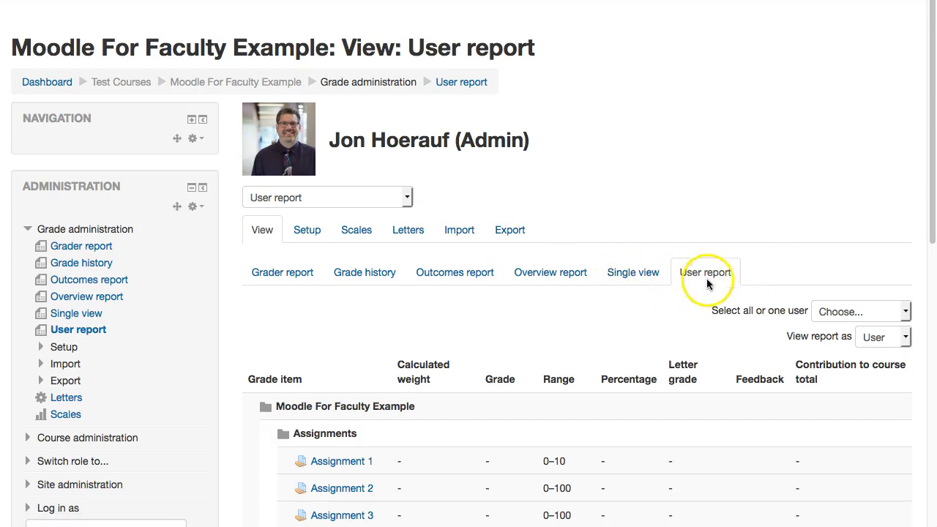
{"action": "left_click", "coordinate": [906, 314]}
{"action": "left_click", "coordinate": [895, 329]}
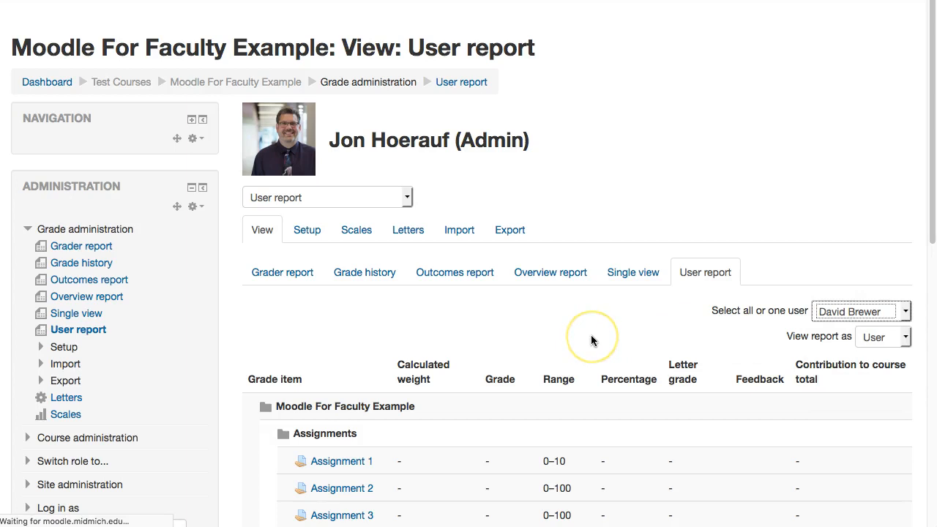
Look through the selected student's user report, from the Assignments category down to the course total
{"action": "scroll", "coordinate": [591, 336], "scroll_direction": "down", "scroll_amount": 5}
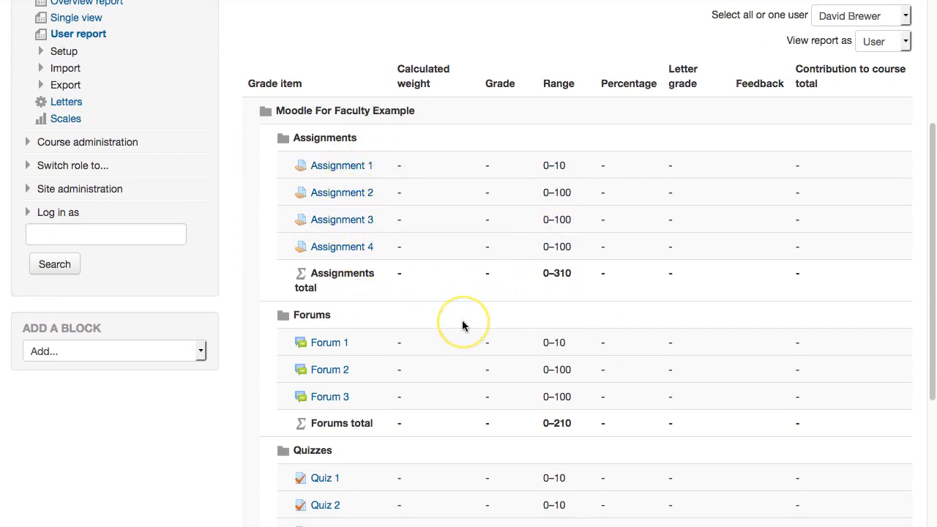
{"action": "scroll", "coordinate": [463, 326], "scroll_direction": "down", "scroll_amount": 5}
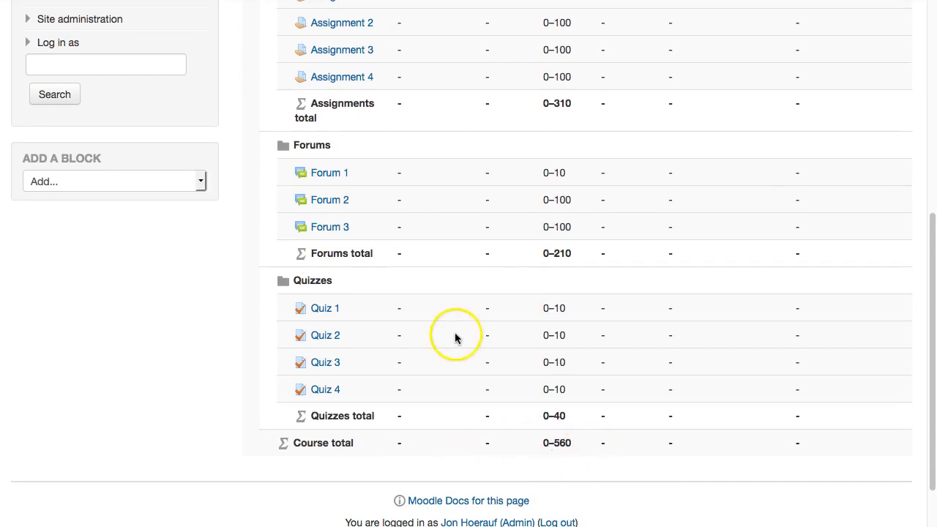
{"action": "scroll", "coordinate": [456, 339], "scroll_direction": "up", "scroll_amount": 10}
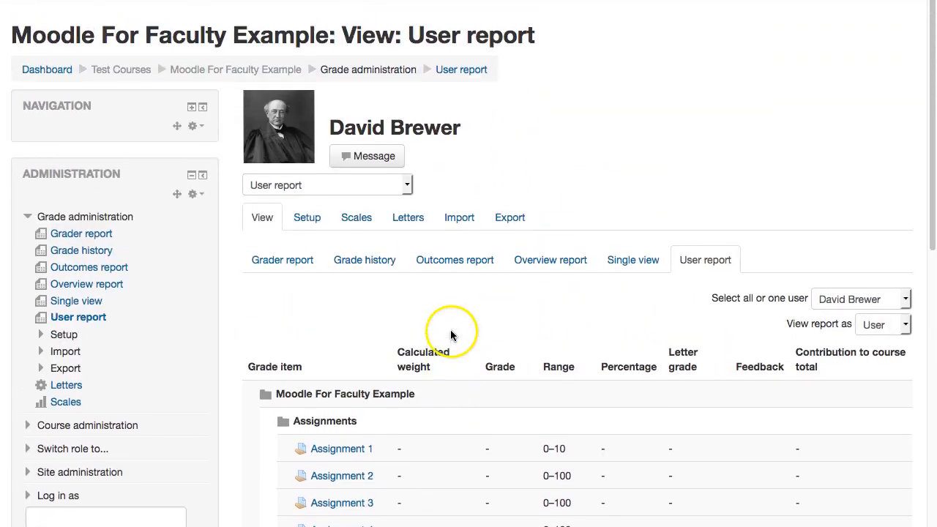
Go back to the gradebook setup and override the weight of the Quizzes category with 20
{"action": "left_click", "coordinate": [308, 218]}
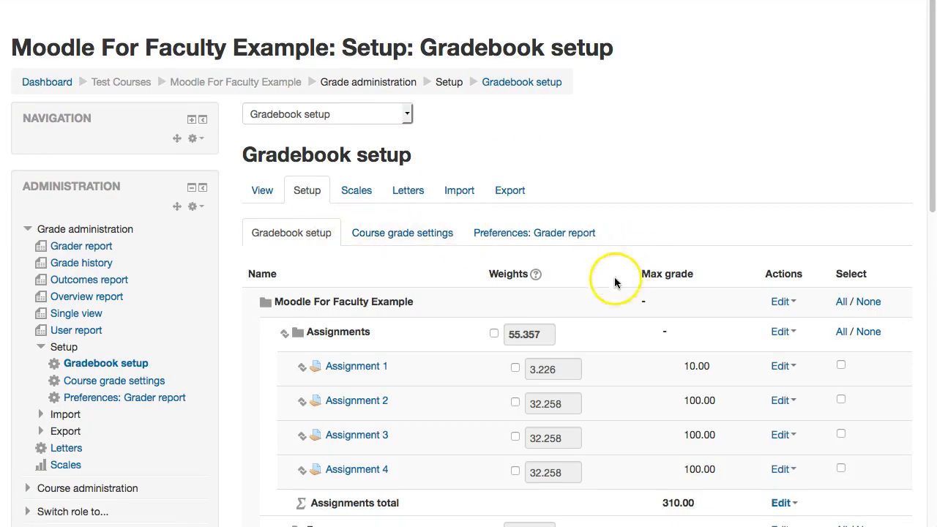
{"action": "scroll", "coordinate": [608, 285], "scroll_direction": "down", "scroll_amount": 3}
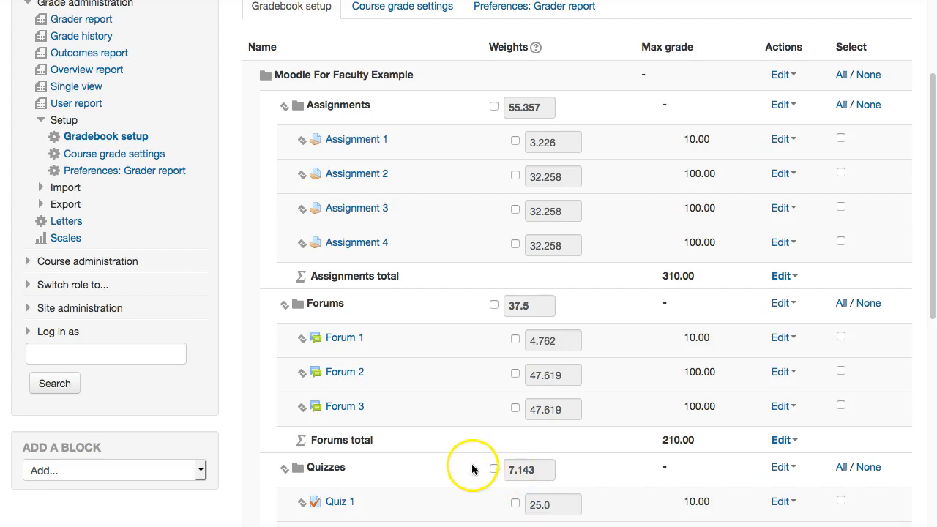
{"action": "scroll", "coordinate": [473, 469], "scroll_direction": "down", "scroll_amount": 3}
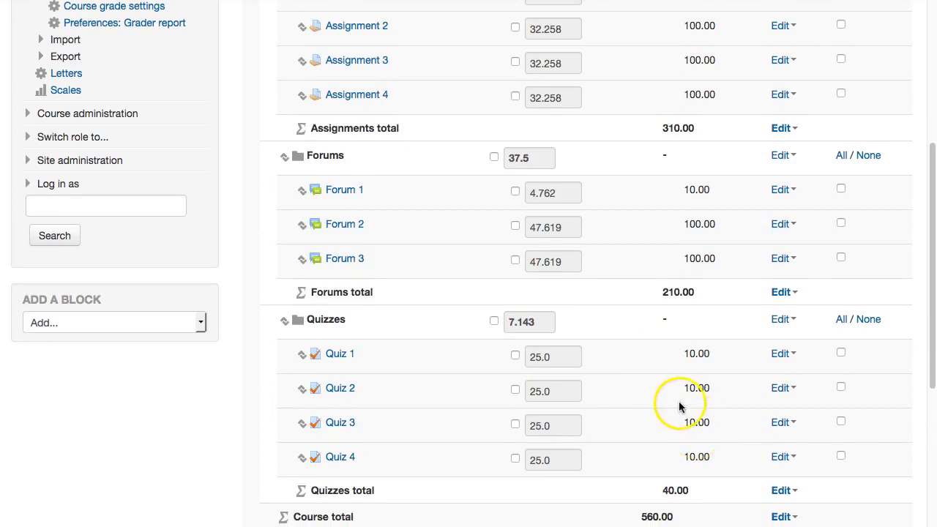
{"action": "scroll", "coordinate": [677, 390], "scroll_direction": "up", "scroll_amount": 1}
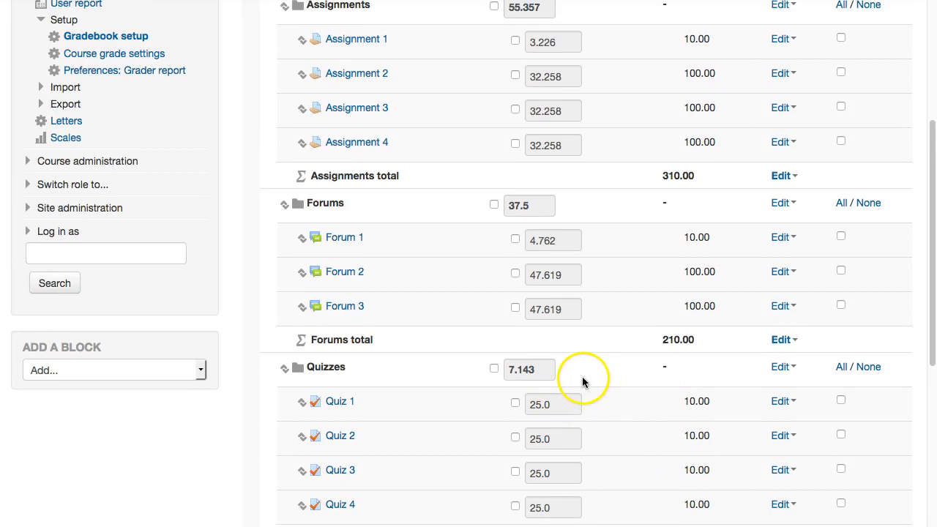
{"action": "left_click", "coordinate": [495, 370]}
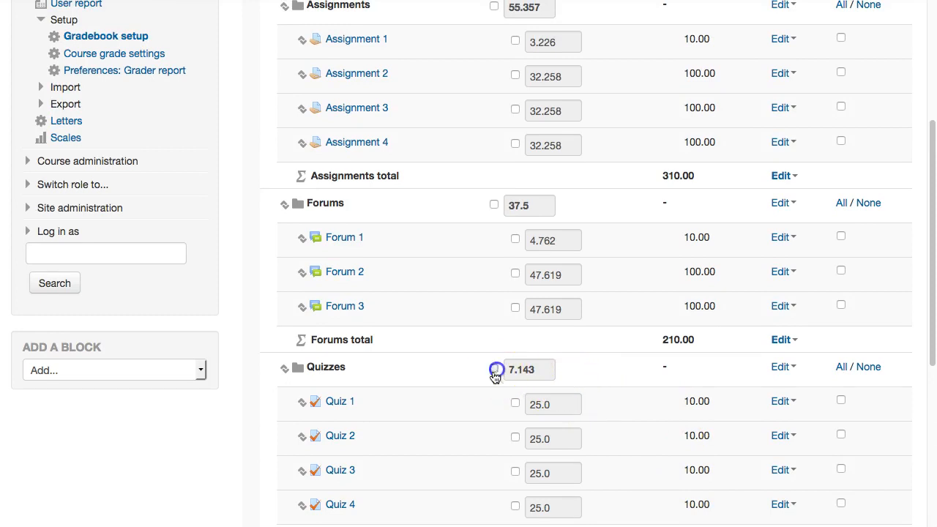
{"action": "left_click_drag", "start_coordinate": [535, 370], "coordinate": [506, 369]}
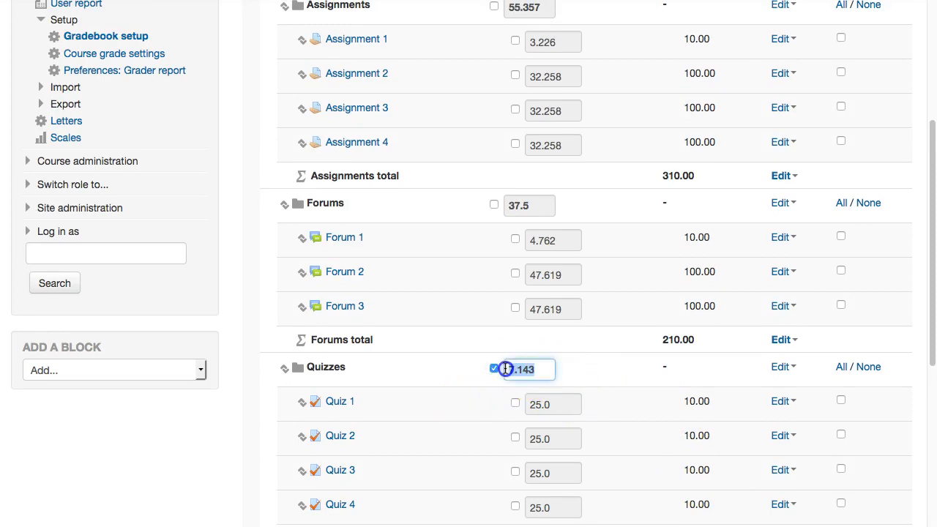
{"action": "type", "text": "12"}
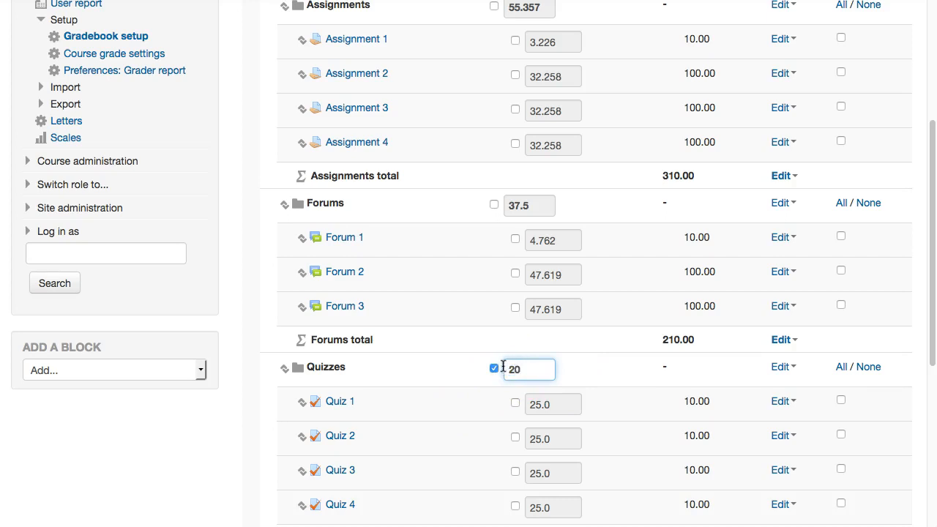
Override the weight of the Forums category with 10
{"action": "left_click", "coordinate": [494, 207]}
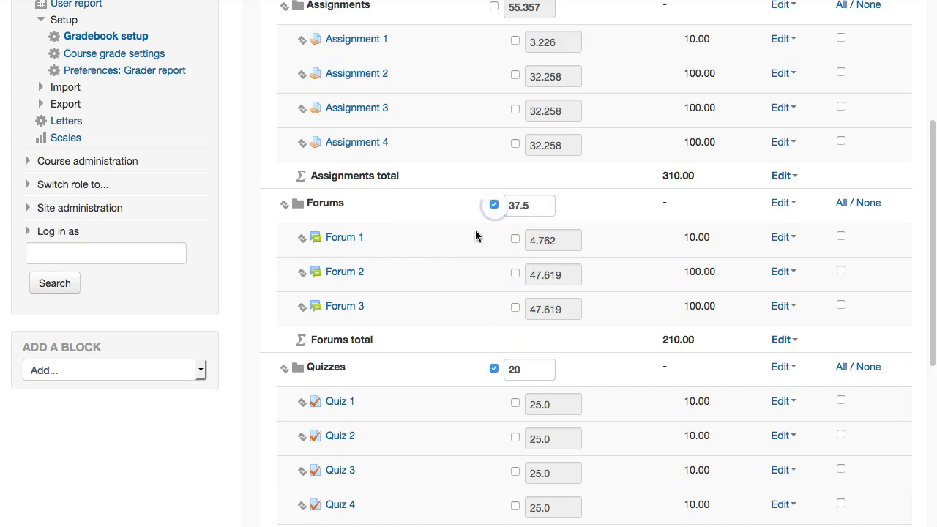
{"action": "left_click_drag", "start_coordinate": [539, 210], "coordinate": [483, 199]}
{"action": "type", "text": "10"}
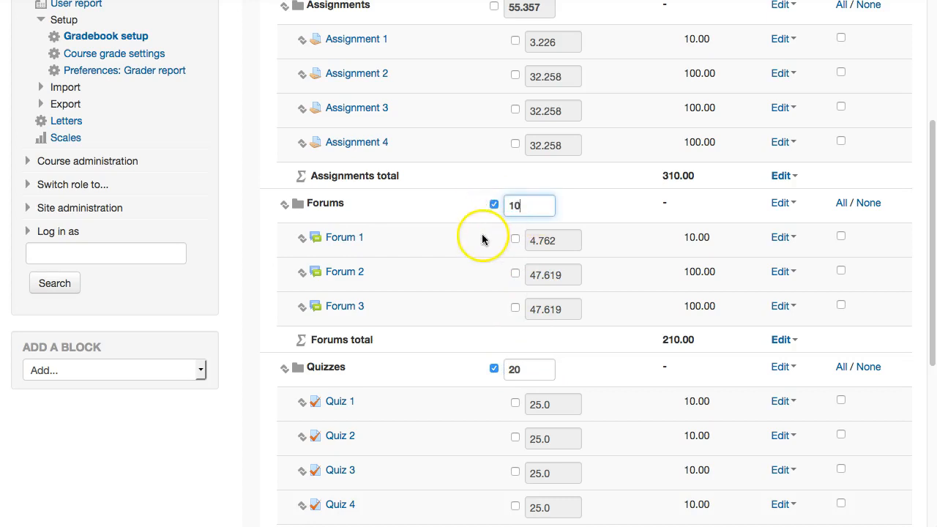
Override the weight of the Assignments category with 70 and save the gradebook changes
{"action": "scroll", "coordinate": [483, 238], "scroll_direction": "up", "scroll_amount": 2}
{"action": "left_click", "coordinate": [495, 75]}
{"action": "left_click_drag", "start_coordinate": [537, 75], "coordinate": [506, 74]}
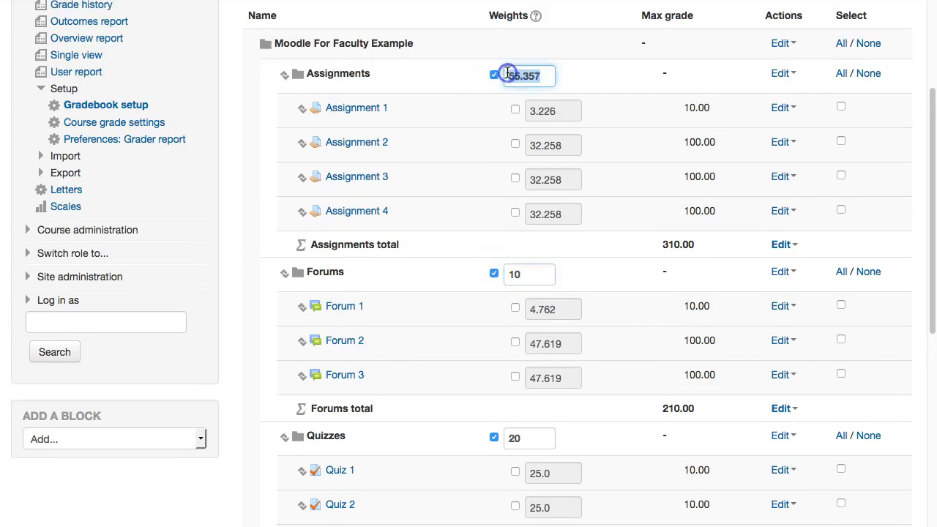
{"action": "type", "text": "70"}
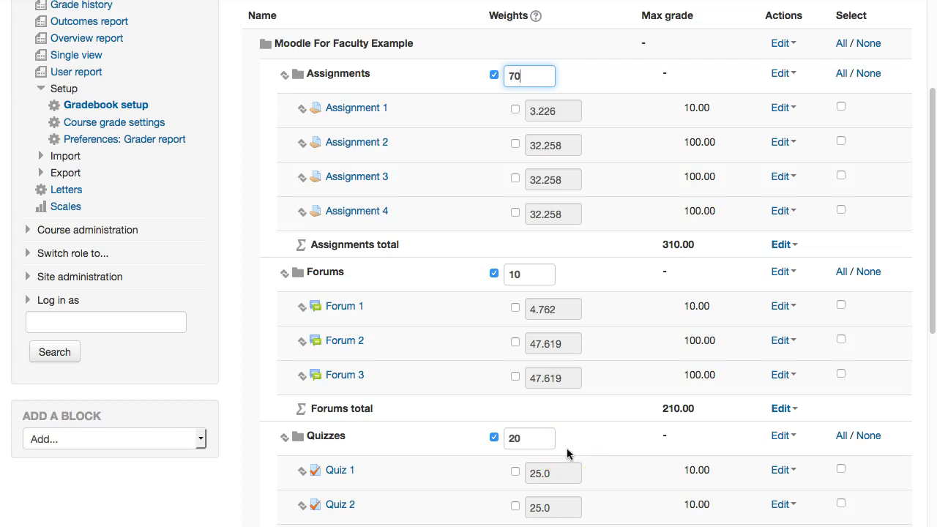
{"action": "scroll", "coordinate": [566, 448], "scroll_direction": "down", "scroll_amount": 5}
{"action": "left_click", "coordinate": [311, 299]}
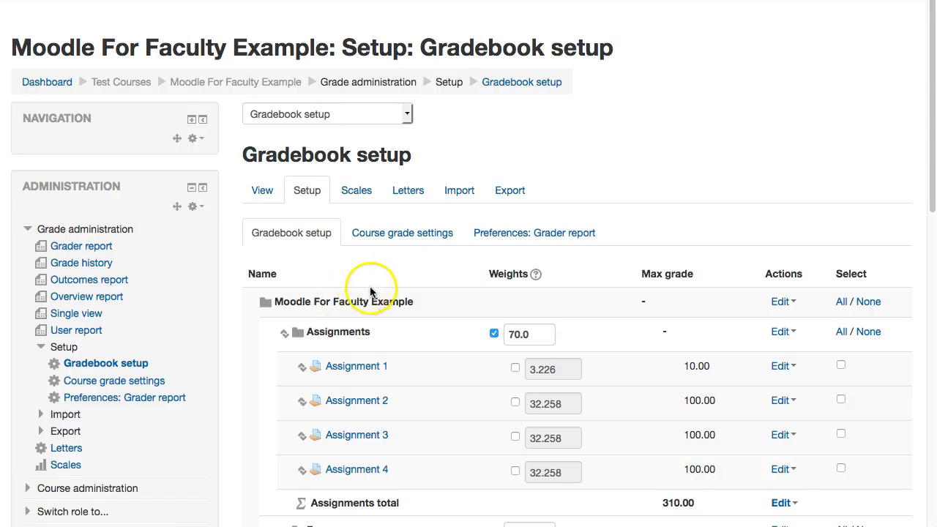
Review the category weights, item weights and maximum grades across the Assignments, Forums and Quizzes categories
{"action": "scroll", "coordinate": [464, 345], "scroll_direction": "down", "scroll_amount": 3}
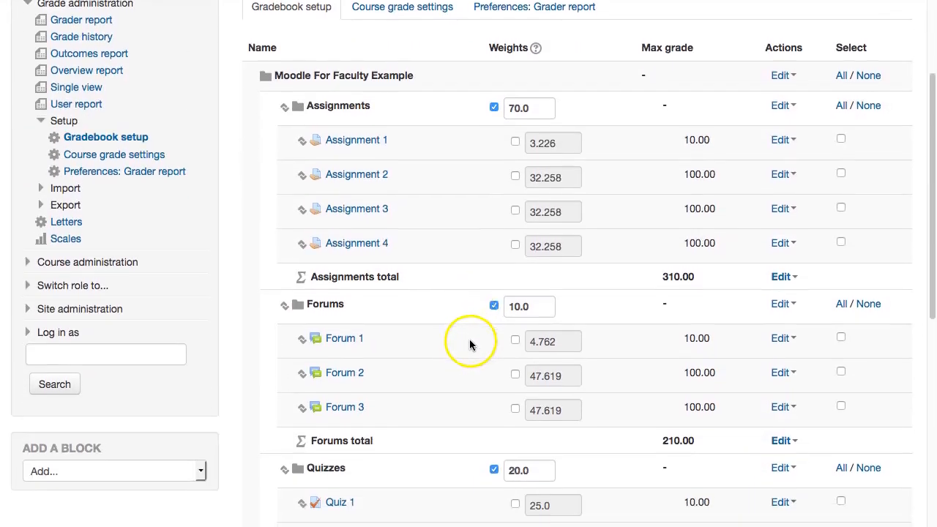
{"action": "scroll", "coordinate": [469, 339], "scroll_direction": "down", "scroll_amount": 5}
{"action": "scroll", "coordinate": [468, 339], "scroll_direction": "up", "scroll_amount": 2}
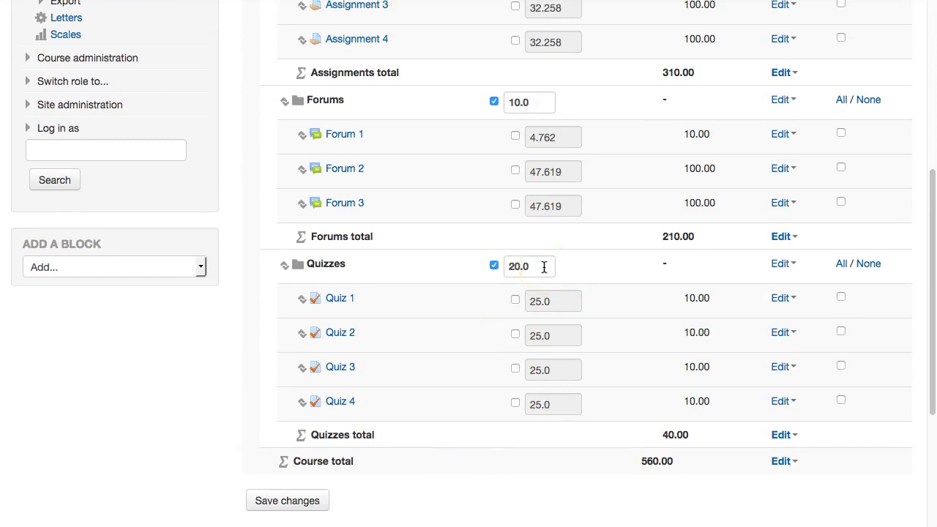
{"action": "scroll", "coordinate": [607, 286], "scroll_direction": "up", "scroll_amount": 1}
{"action": "scroll", "coordinate": [619, 297], "scroll_direction": "down", "scroll_amount": 2}
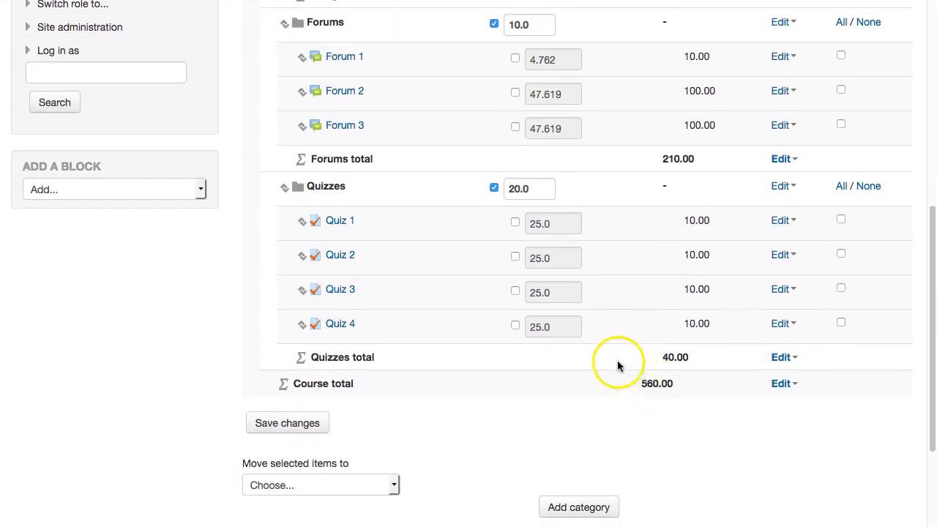
{"action": "scroll", "coordinate": [618, 362], "scroll_direction": "up", "scroll_amount": 2}
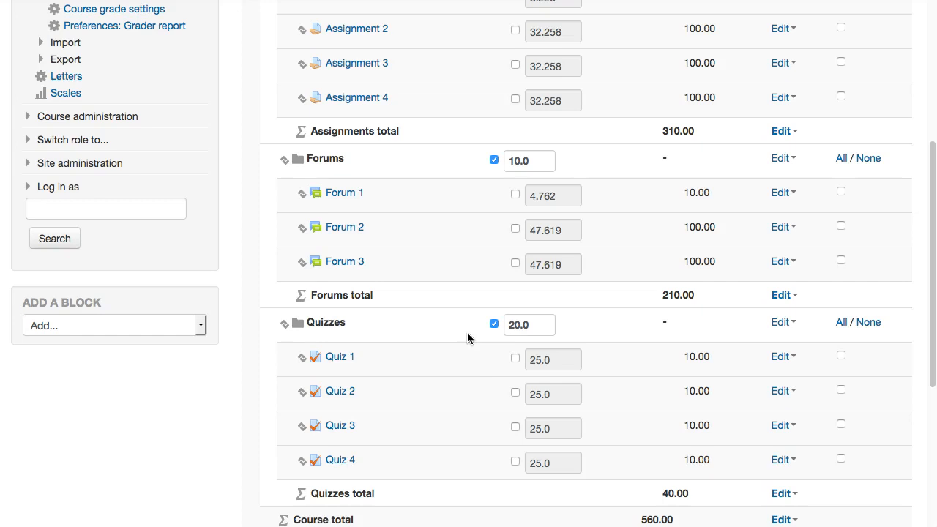
{"action": "scroll", "coordinate": [467, 332], "scroll_direction": "up", "scroll_amount": 5}
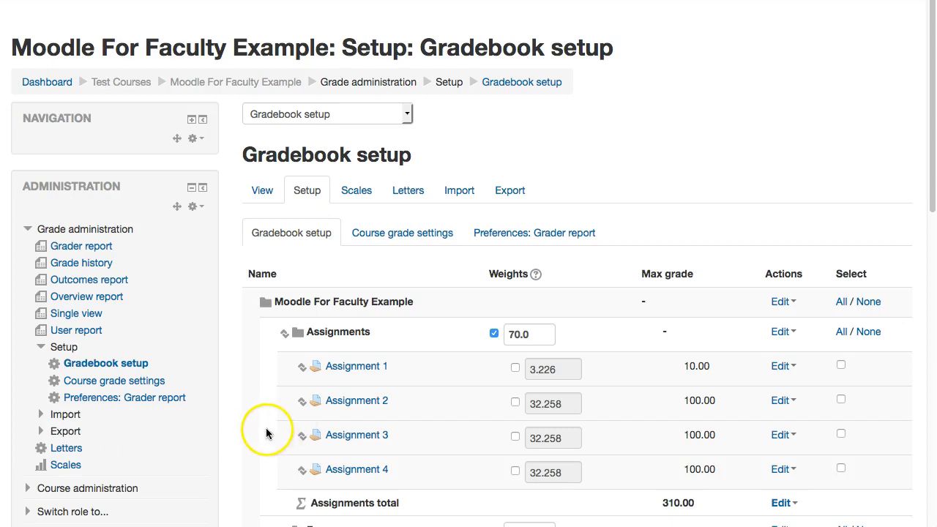
{"action": "scroll", "coordinate": [265, 432], "scroll_direction": "down", "scroll_amount": 6}
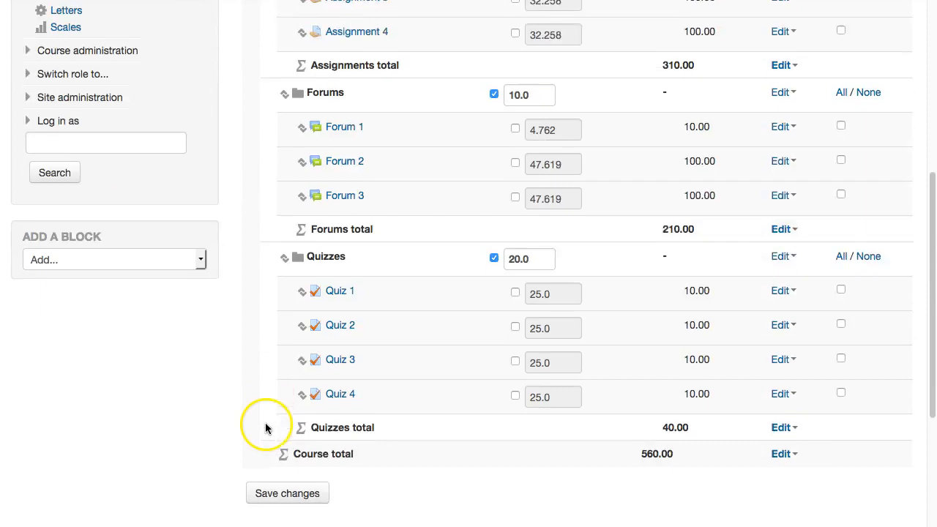
{"action": "scroll", "coordinate": [266, 429], "scroll_direction": "down", "scroll_amount": 1}
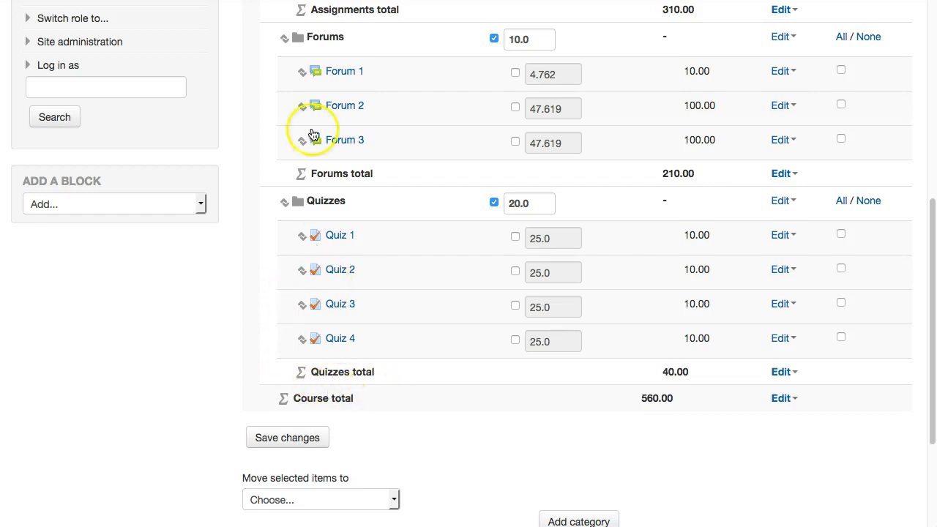
{"action": "scroll", "coordinate": [249, 220], "scroll_direction": "up", "scroll_amount": 8}
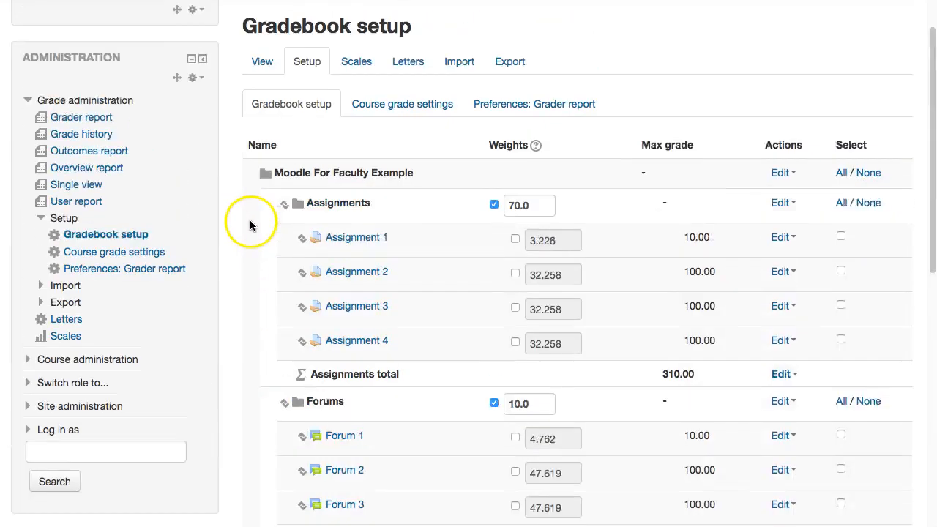